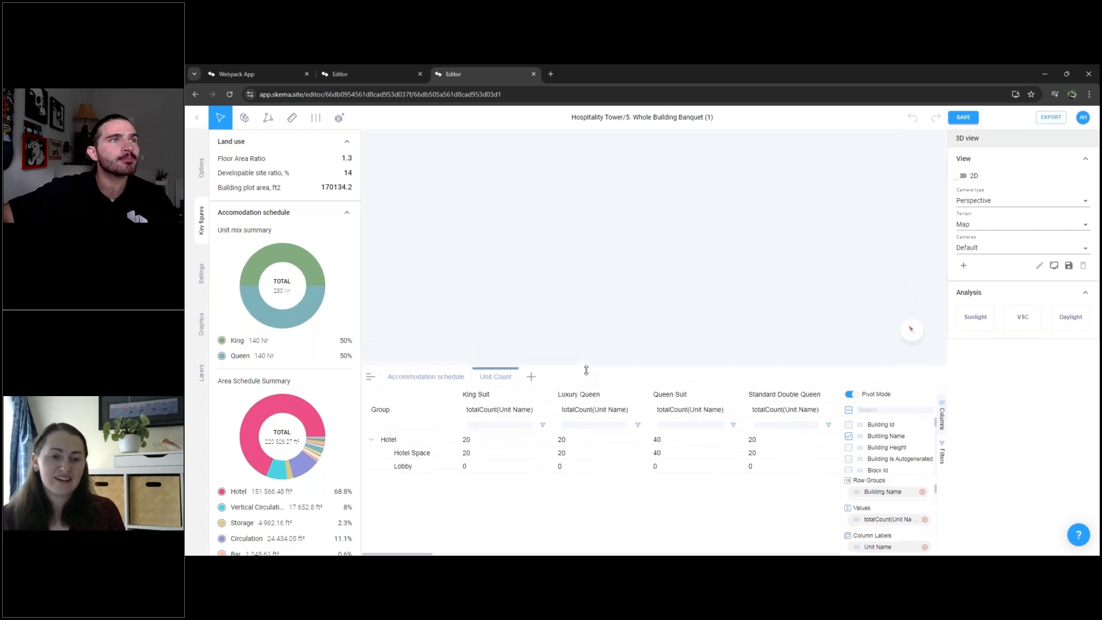
Open the floorplan layout of the hotel tower's uppermost floor for editing
mouse_move(716, 285)
middle_mouse_down()
mouse_move(729, 282)
mouse_move(718, 282)
middle_mouse_up()
scroll(718, 286, "down", 2)
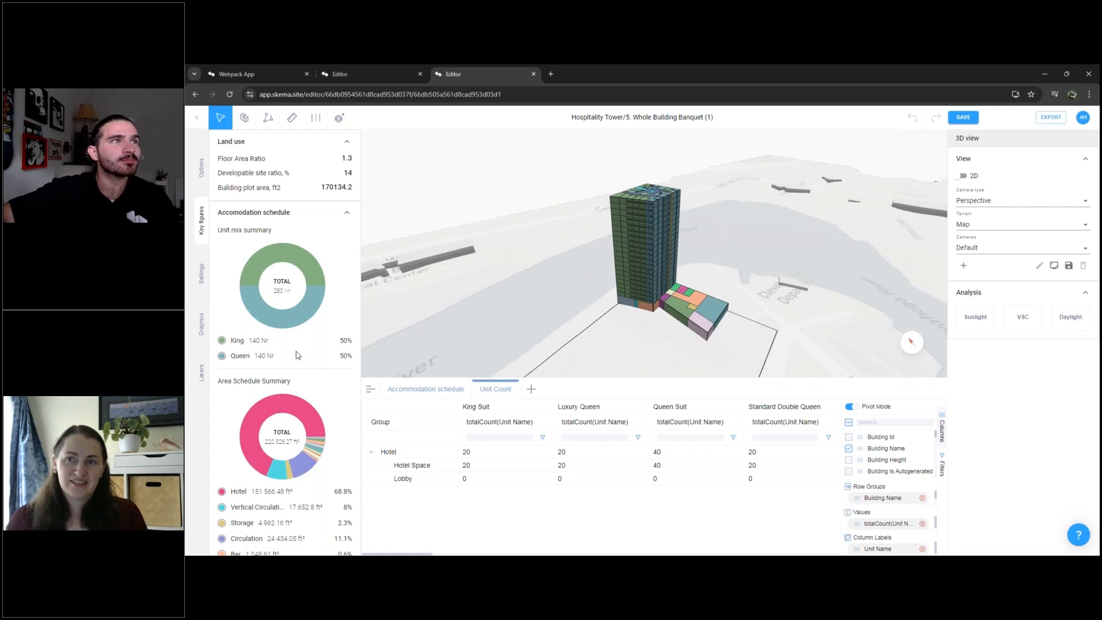
middle_click_drag(538, 255, 517, 260)
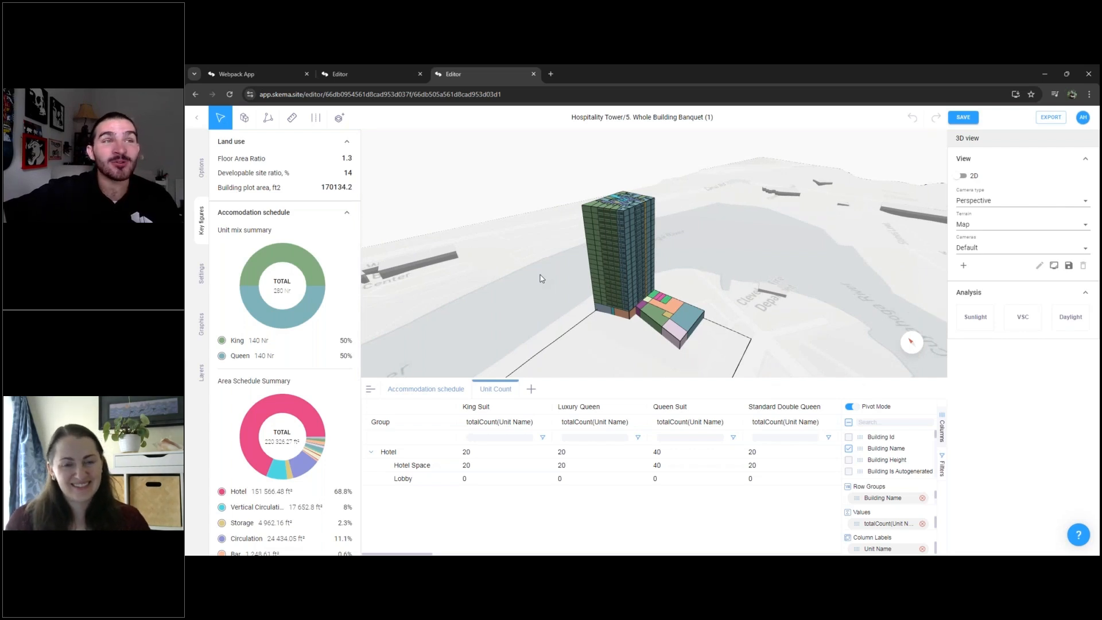
mouse_move(564, 262)
middle_mouse_down()
mouse_move(590, 261)
mouse_move(574, 262)
middle_mouse_up()
scroll(574, 262, "up", 5)
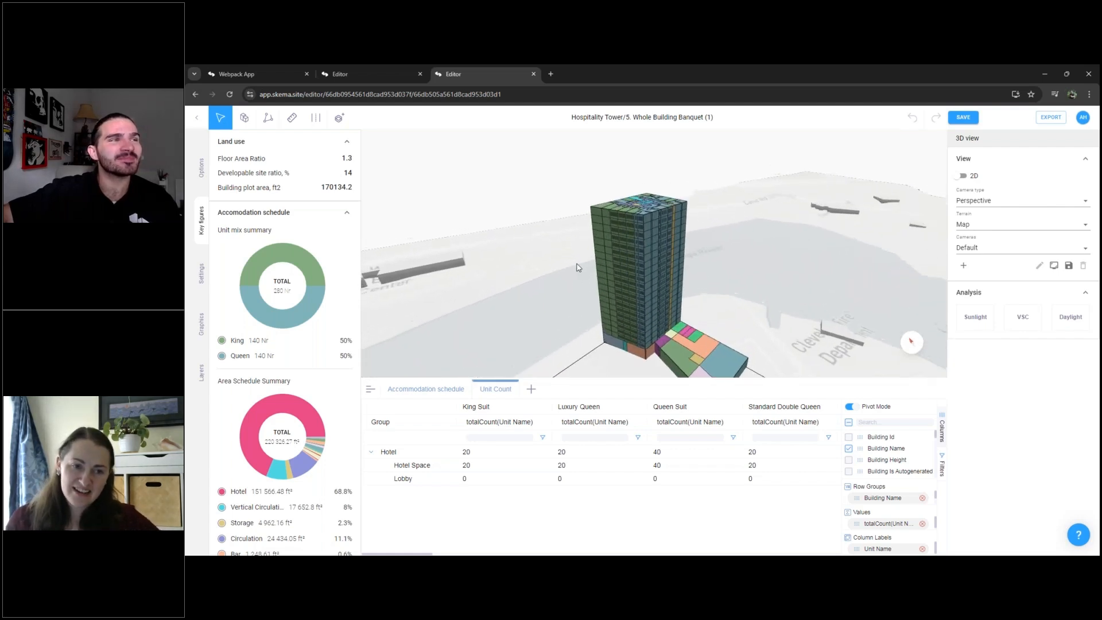
mouse_move(579, 251)
middle_mouse_down()
mouse_move(598, 262)
mouse_move(572, 263)
middle_mouse_up()
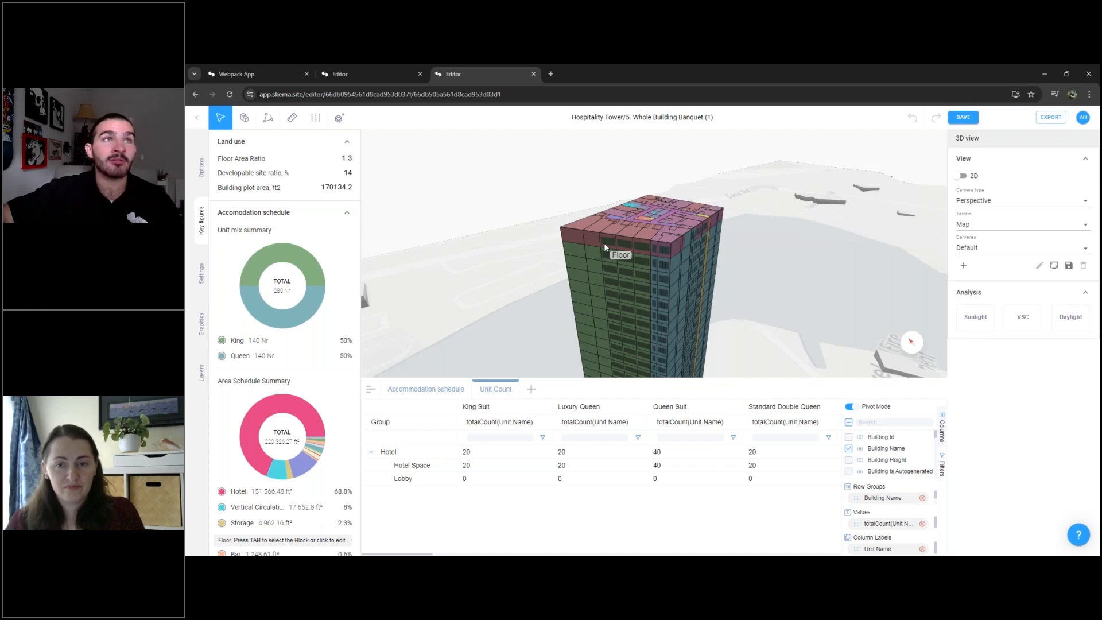
left_click(604, 243)
left_click(604, 243)
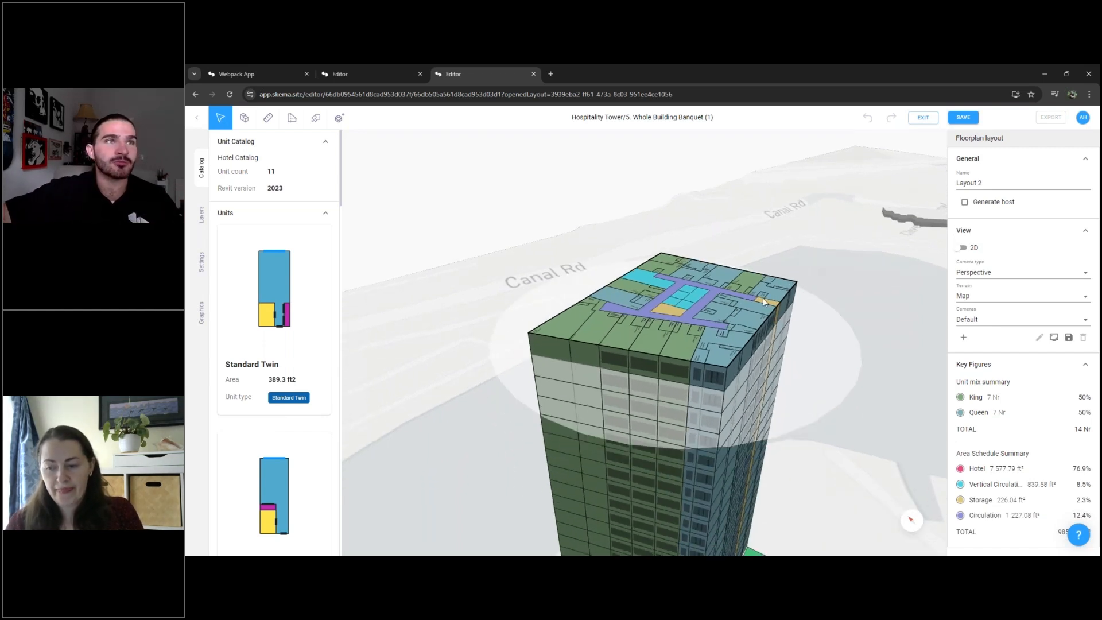
Delete the two adjacent Standard Single King units on the near side of the floor, beside the corner suite
scroll(642, 359, "up", 2)
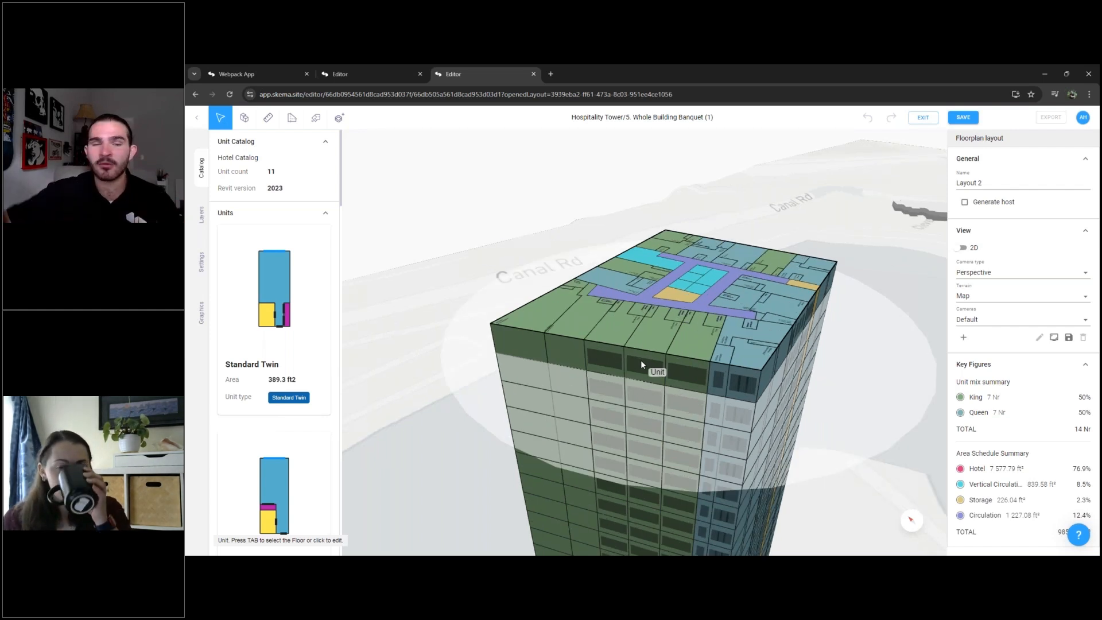
left_click(640, 362)
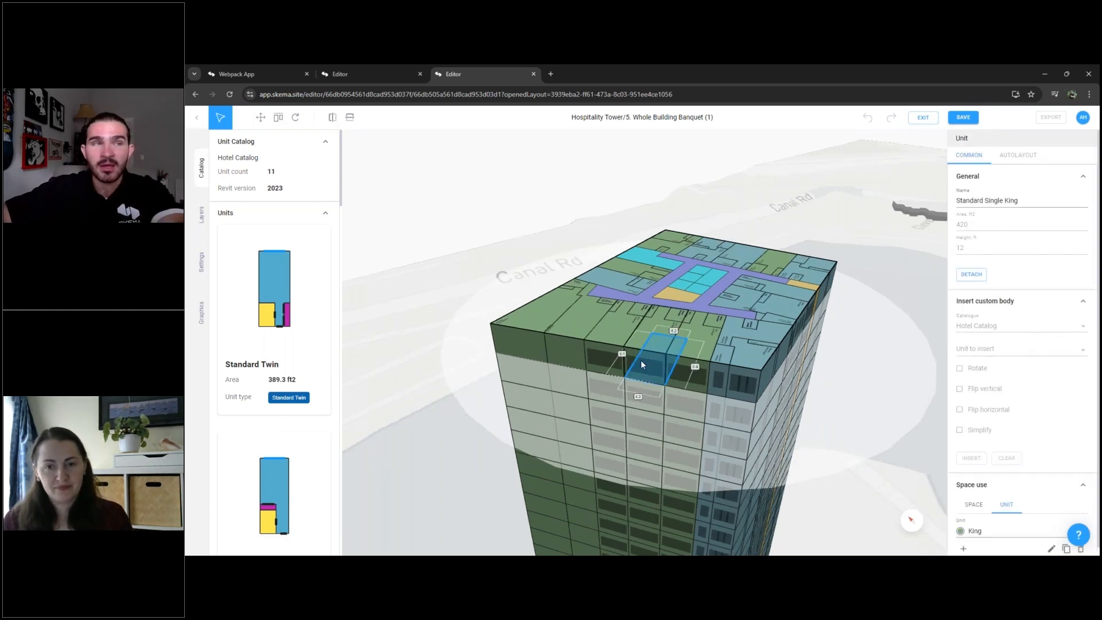
key("Delete")
left_click(609, 358)
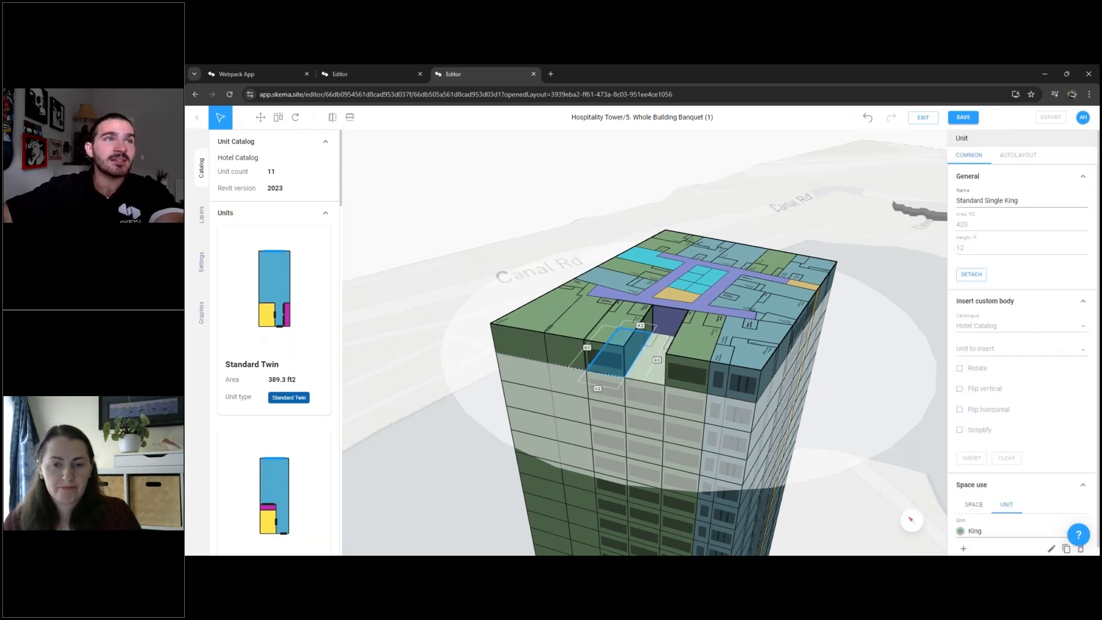
key("Delete")
Place a Standard Single Queen unit from the catalog near the opened gap and rotate it parallel to the neighbouring units
scroll(287, 368, "down", 3)
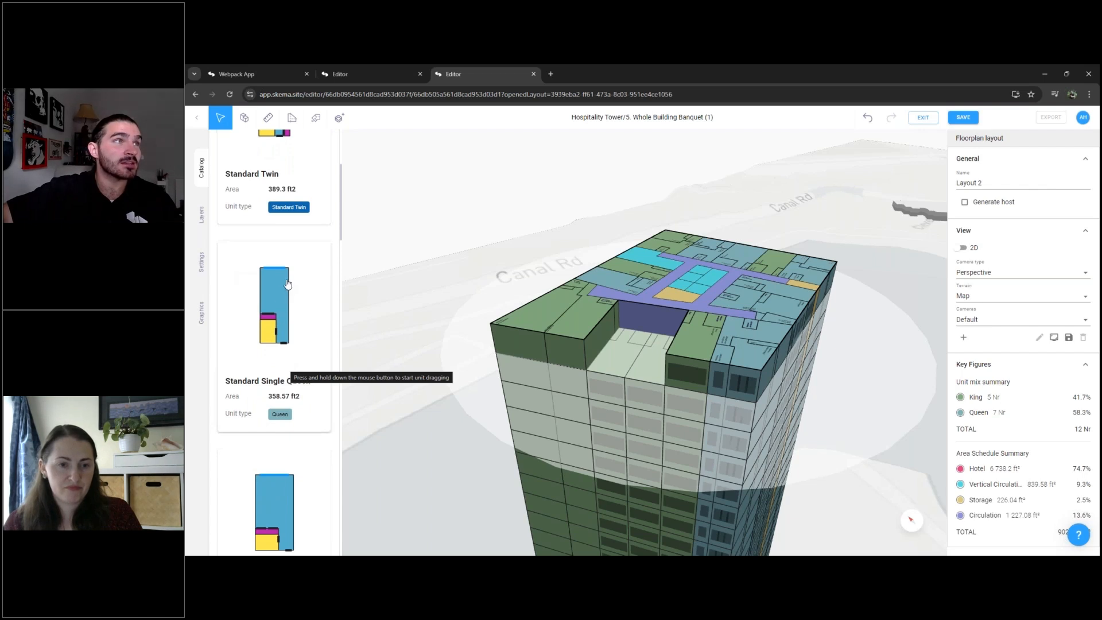
left_click_drag(288, 283, 674, 391)
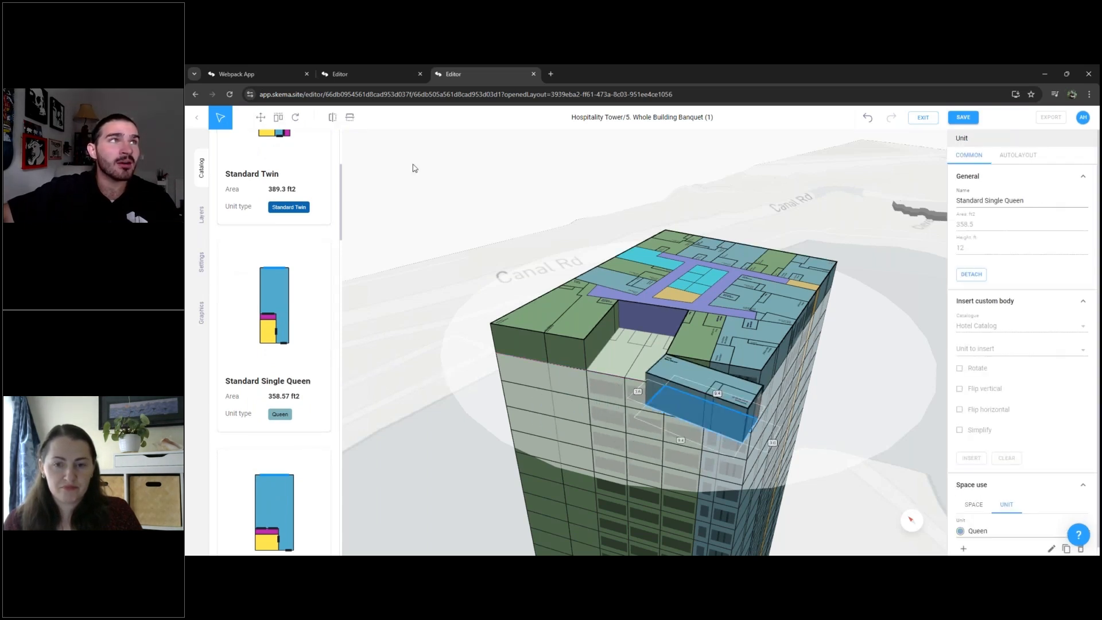
left_click(295, 117)
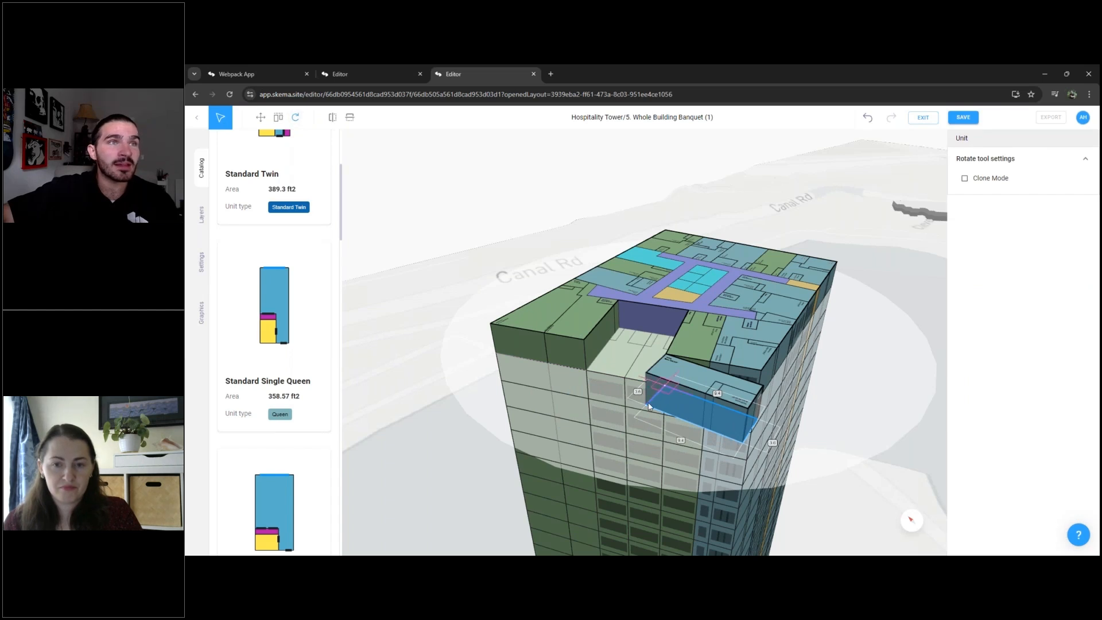
left_click(645, 405)
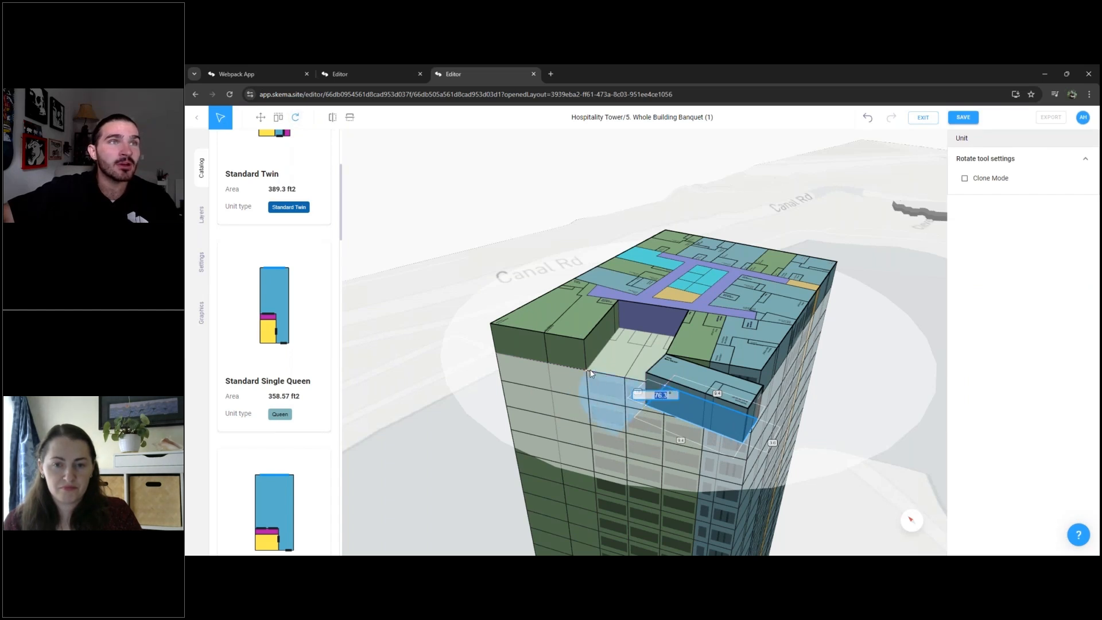
left_click(590, 371)
Flip the Standard Single Queen unit and move it into the gap against the remaining King unit
left_click(351, 123)
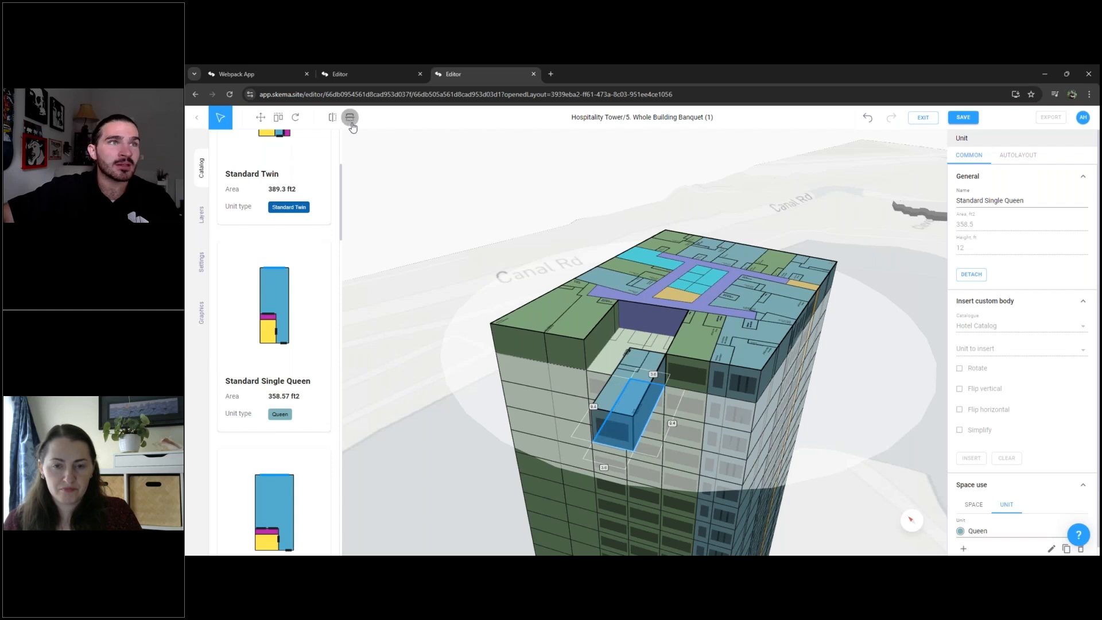
left_click_drag(617, 433, 661, 376)
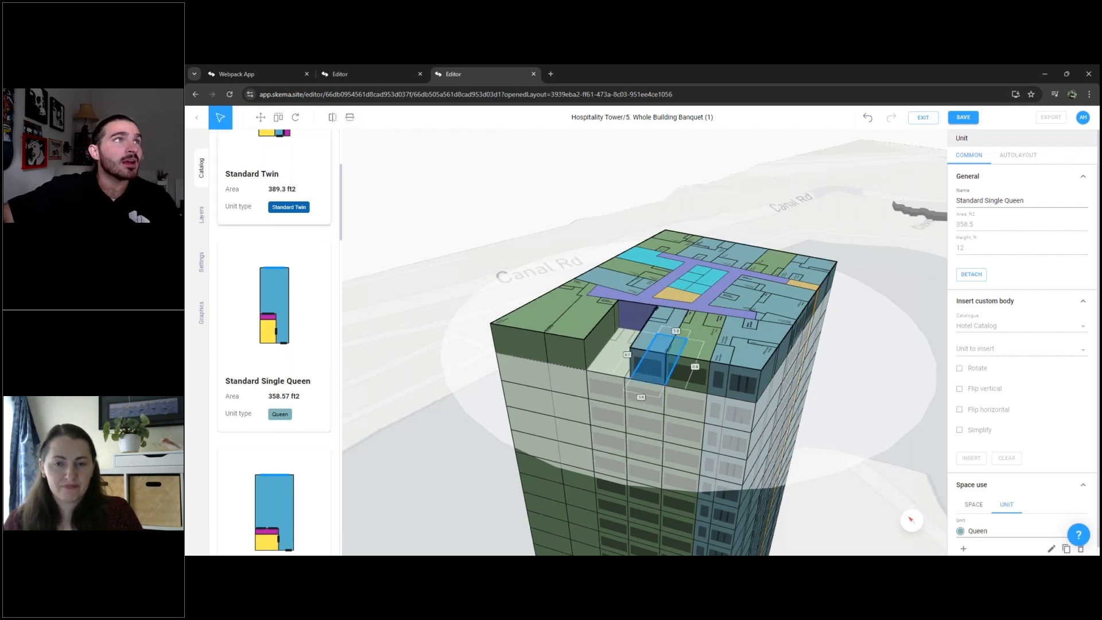
Clone the Standard Single Queen unit into the empty space directly beside it
left_click(261, 118)
left_click(964, 181)
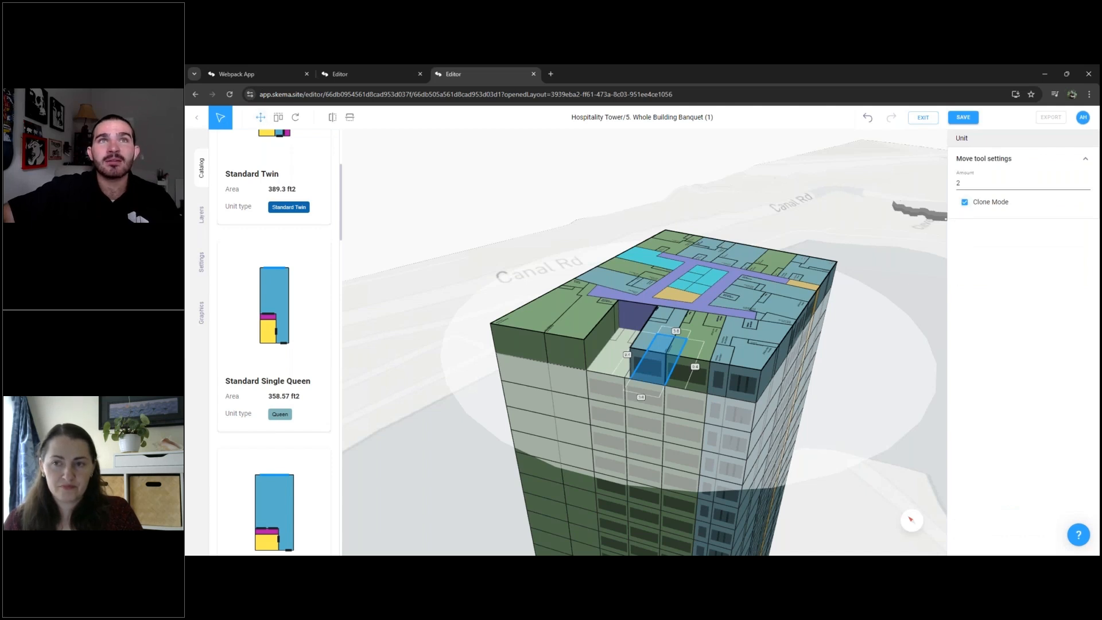
left_click(665, 384)
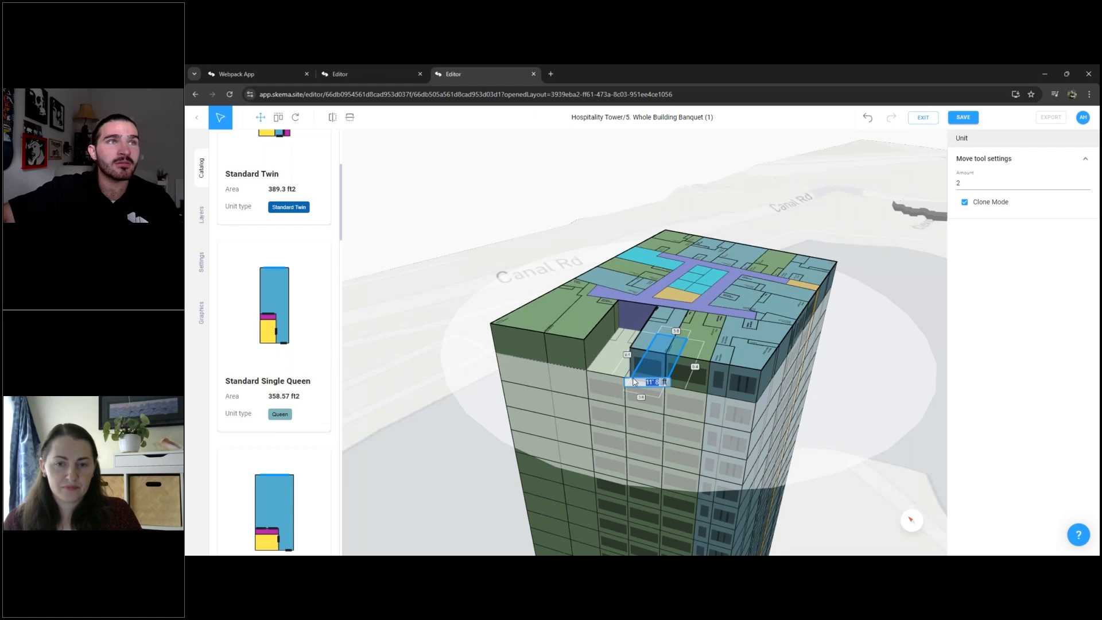
left_click(634, 382)
left_click(855, 415)
middle_click_drag(838, 406, 844, 408)
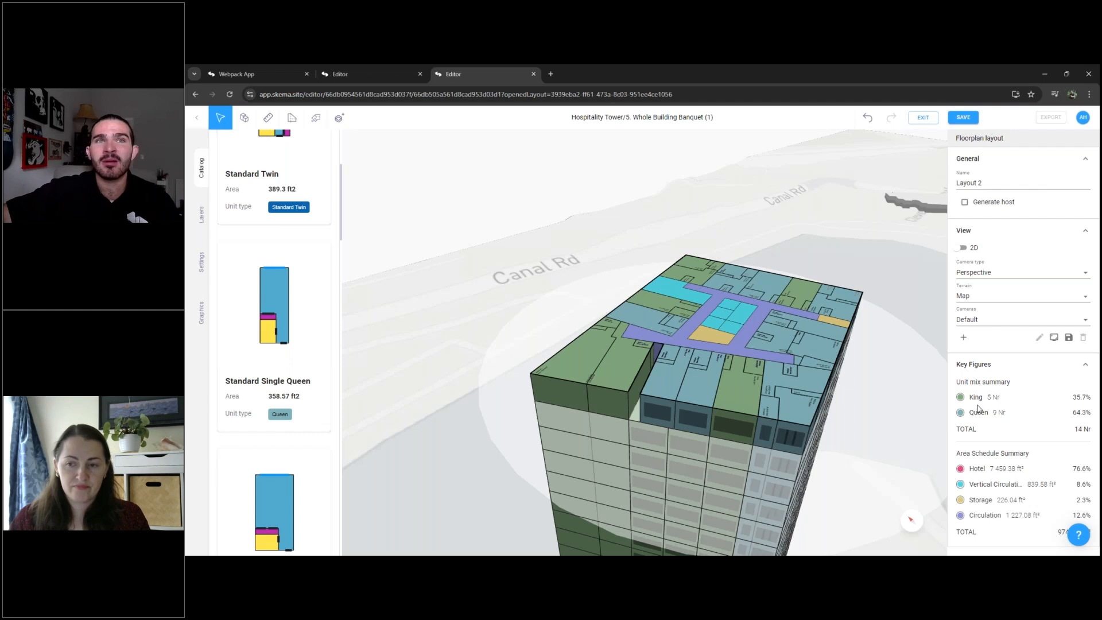
Clone the new Queen unit once more toward the corner suite so a third Queen unit sits in the row
left_click(662, 425)
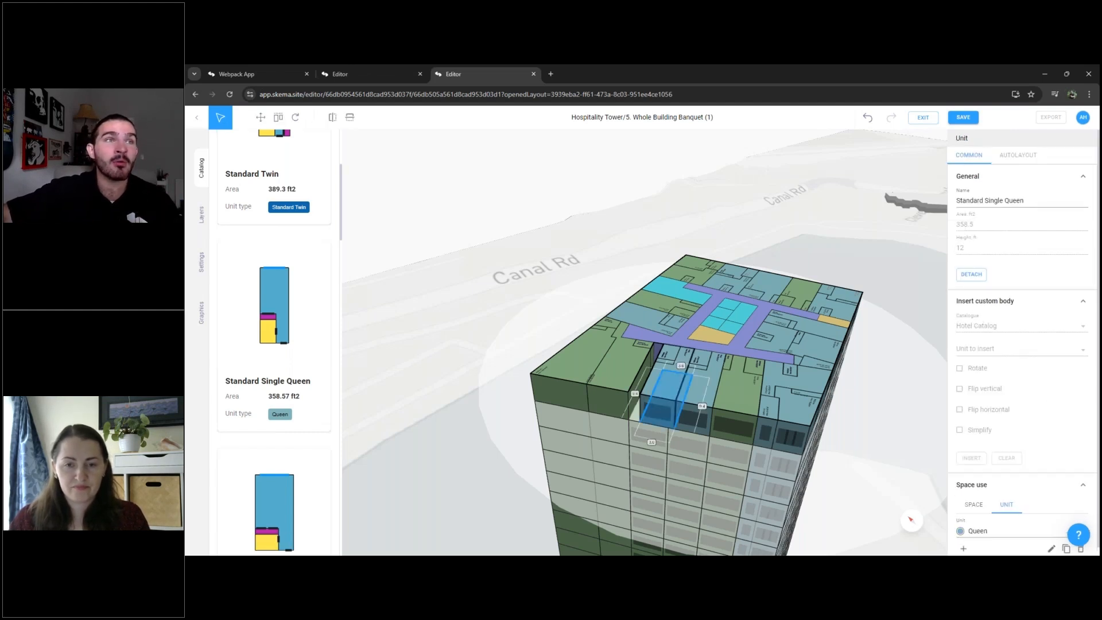
left_click(260, 117)
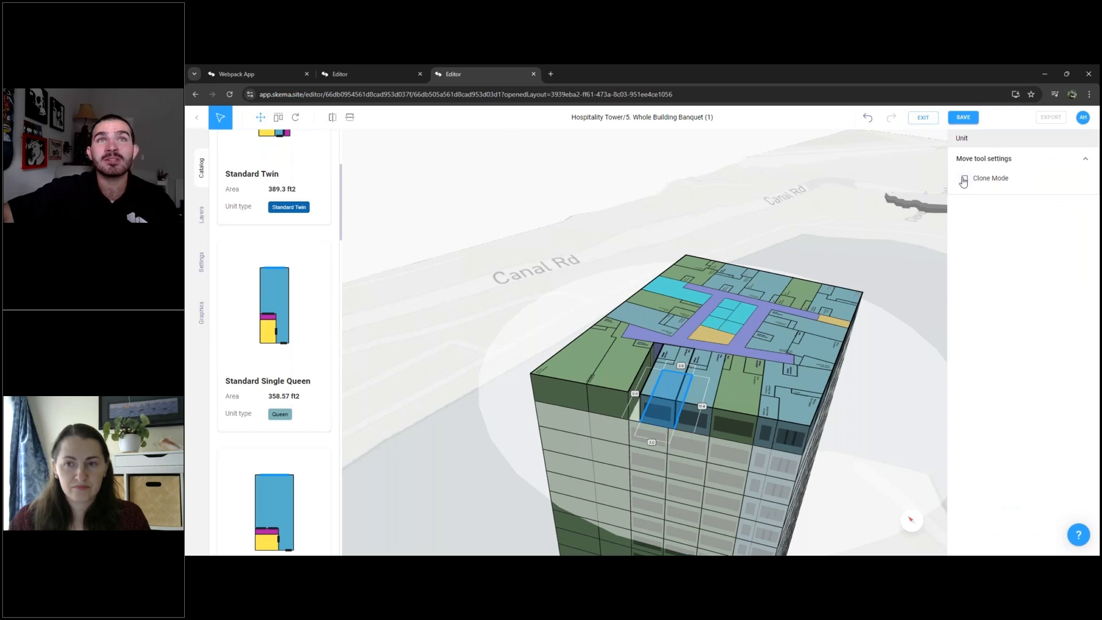
left_click(964, 179)
left_click(675, 428)
left_click(642, 426)
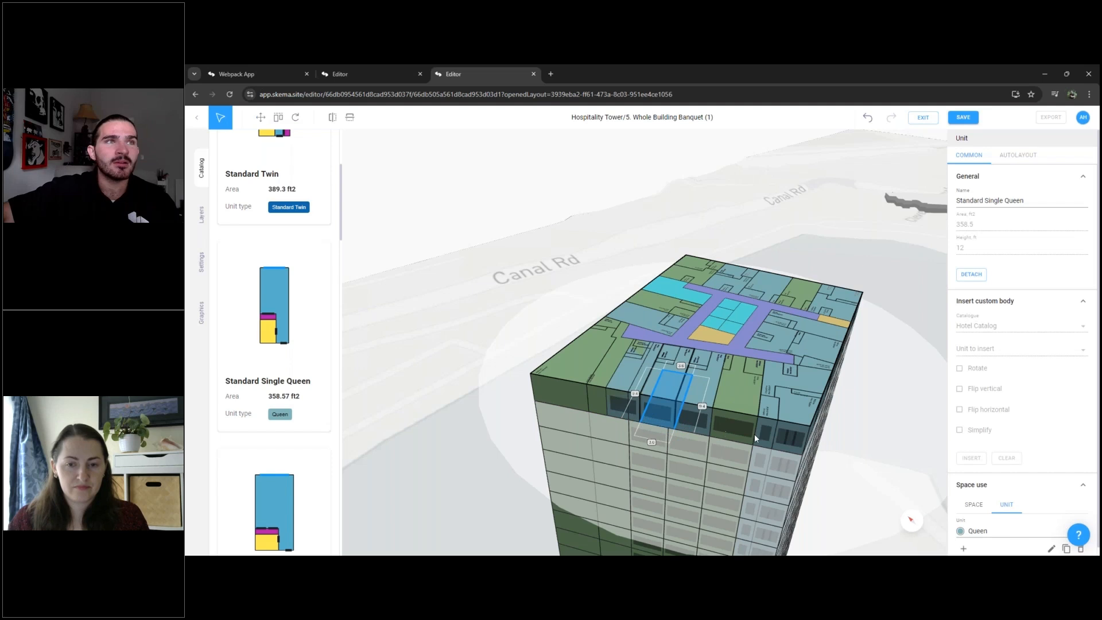
left_click(905, 464)
middle_click_drag(854, 459, 862, 457)
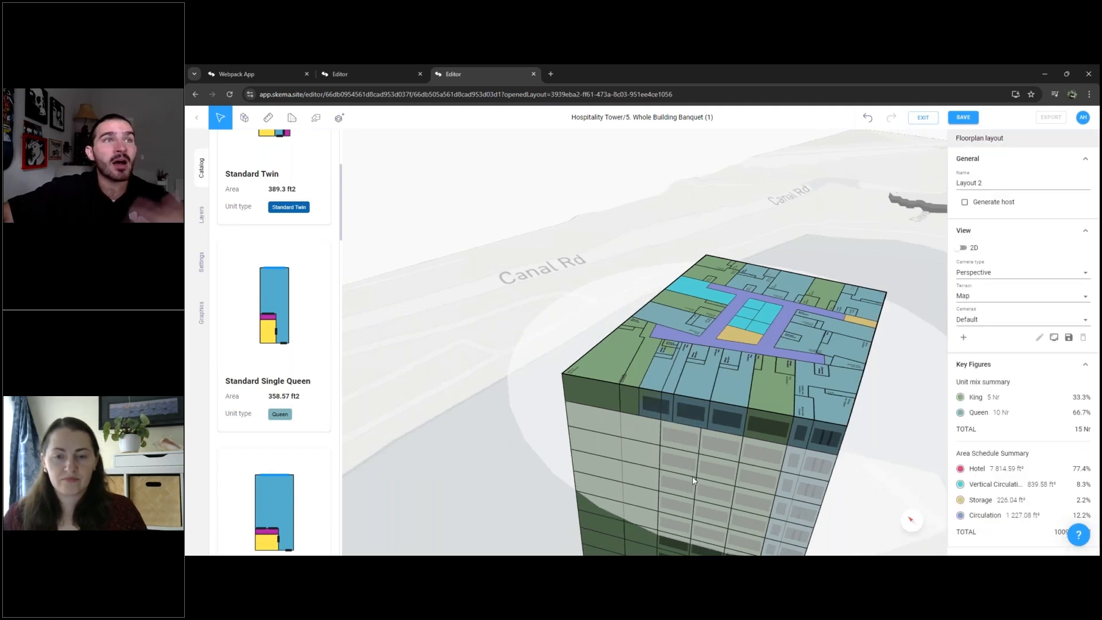
Narrow the corner King Suit unit by pulling its overlapping side back to the wall of the newly cloned Queen unit
left_click(608, 386)
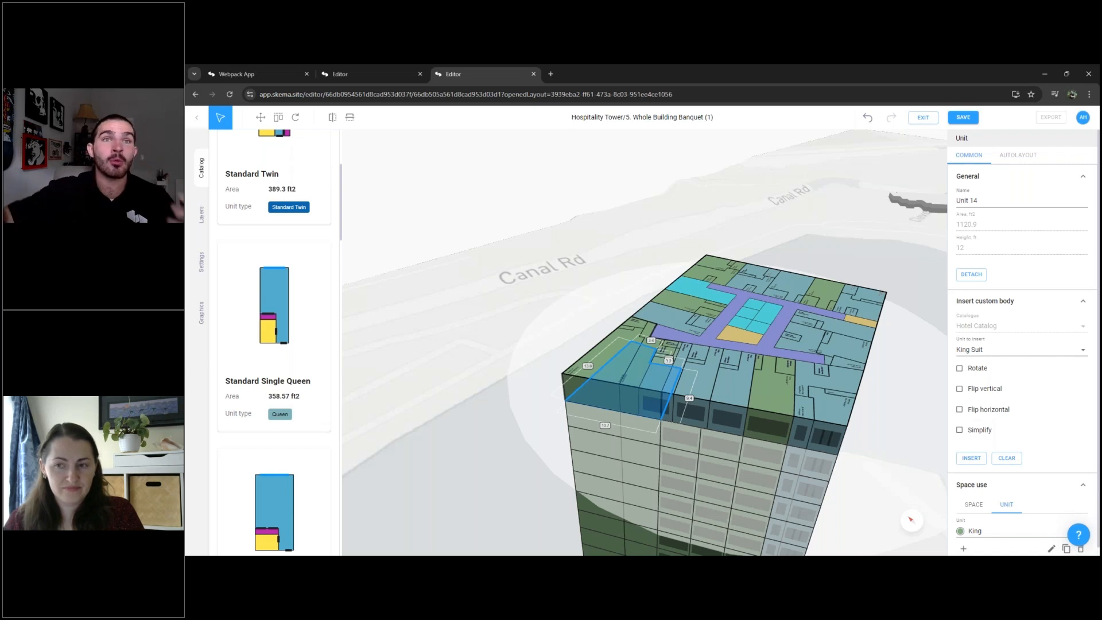
scroll(624, 380, "up", 3)
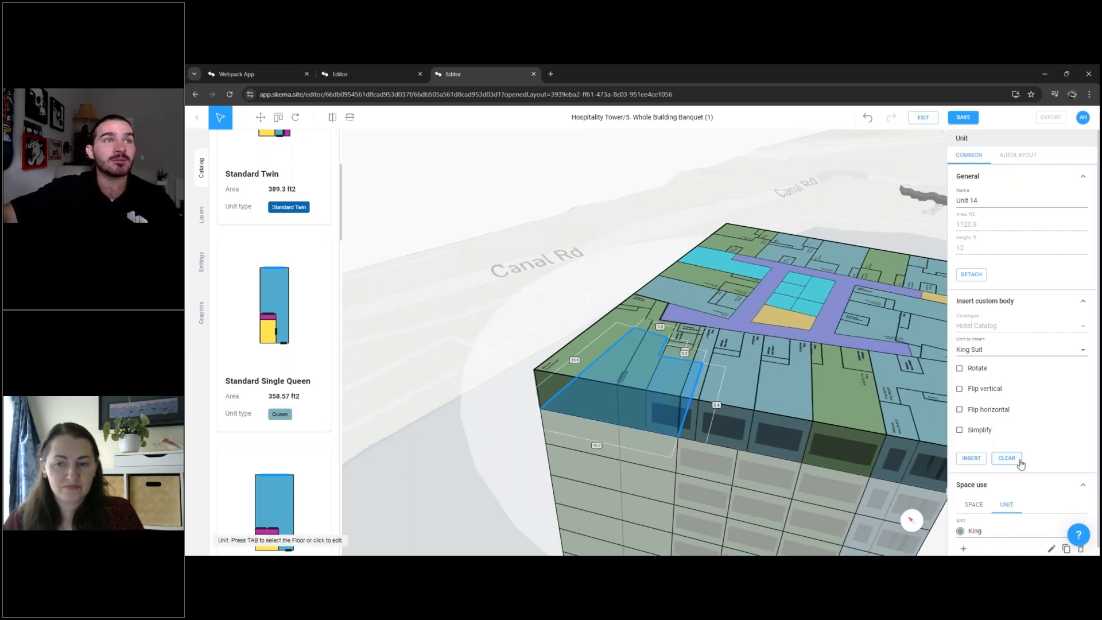
left_click(523, 337)
left_click(597, 388)
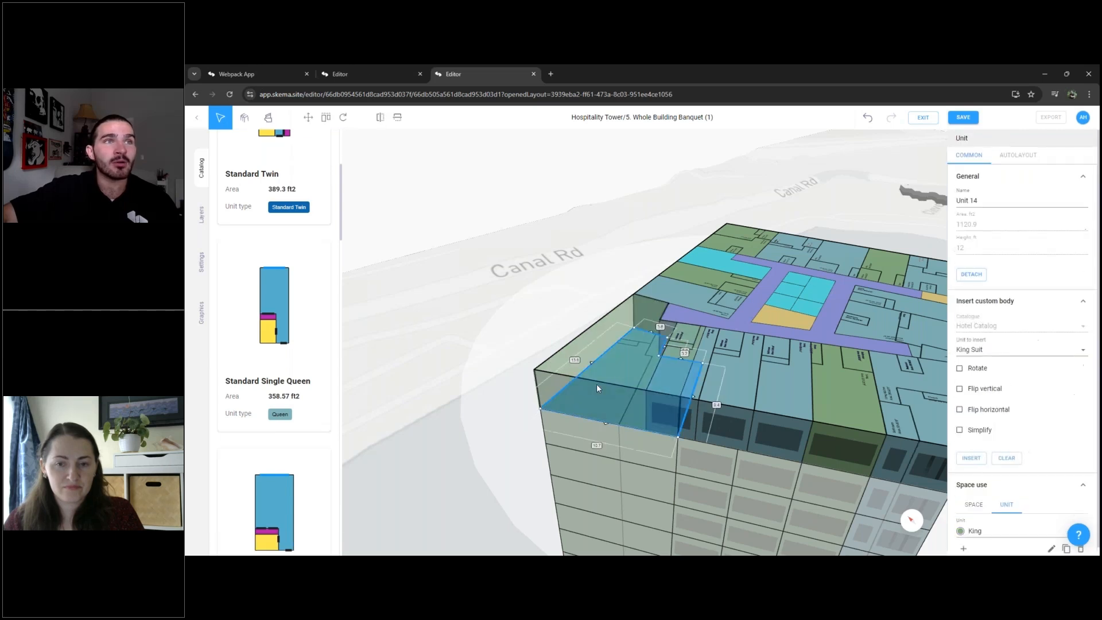
left_click_drag(692, 398, 648, 437)
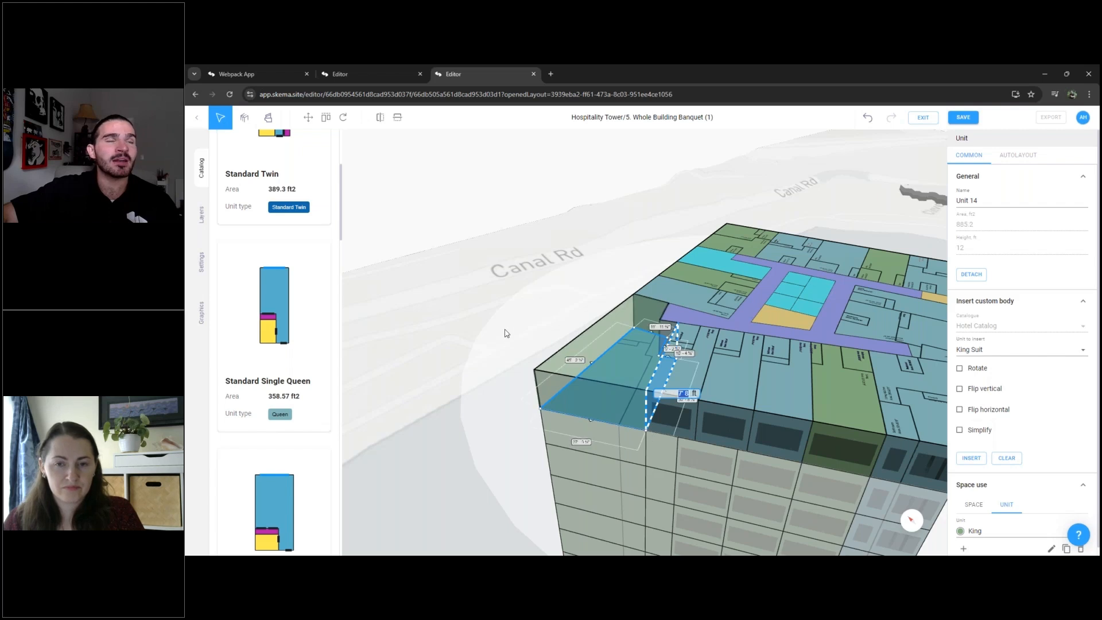
left_click(507, 334)
left_click(598, 374)
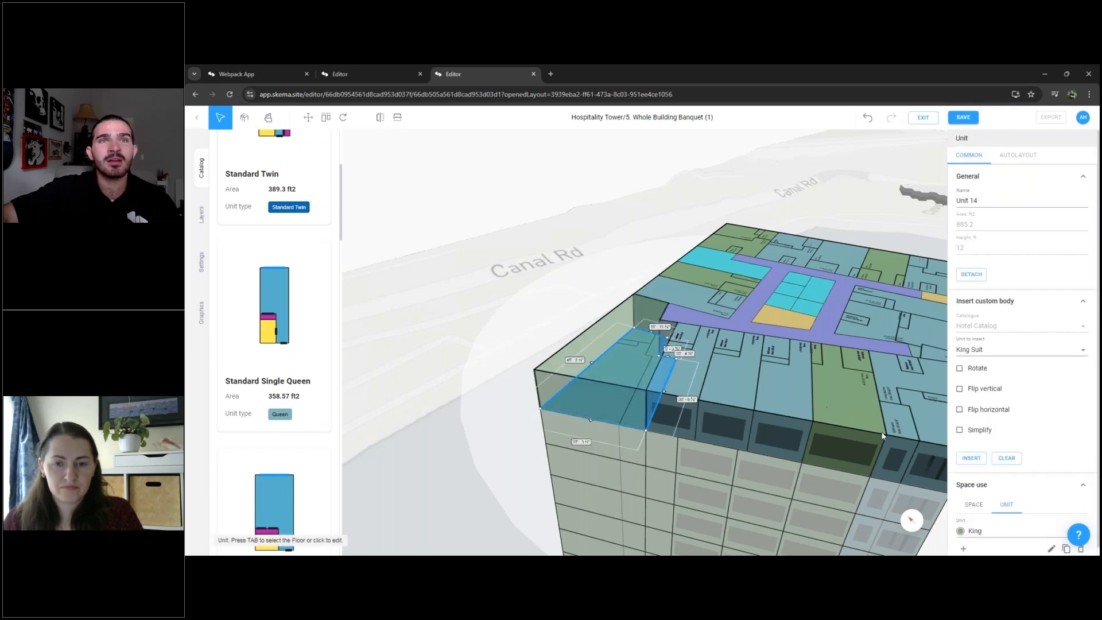
left_click(673, 348)
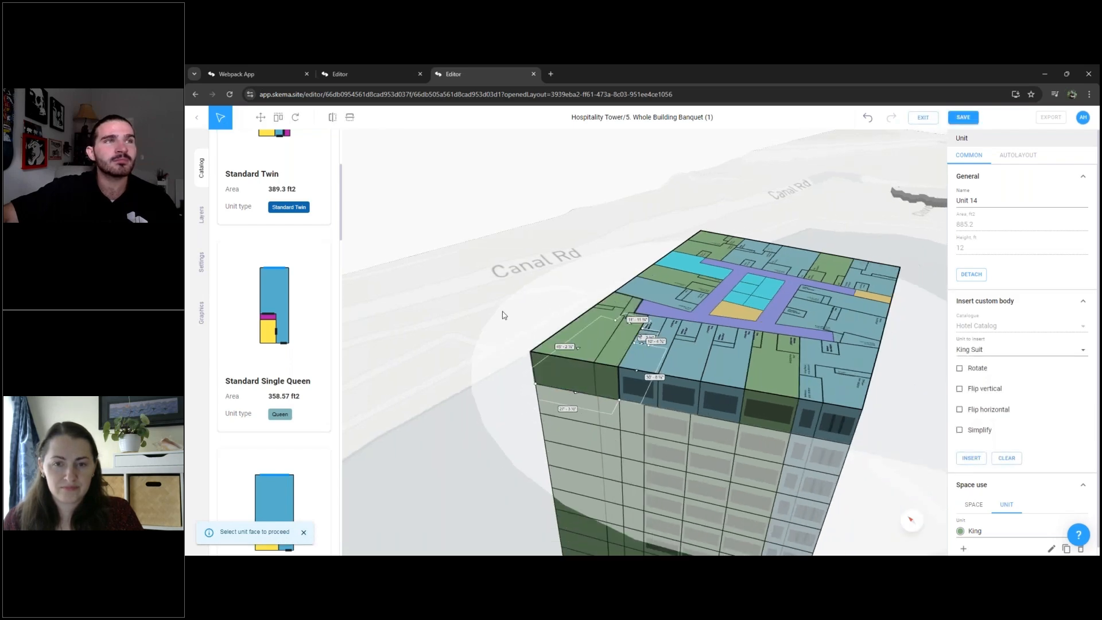
left_click(503, 307)
Save the project with the revised floor layout and return to the whole-building view
right_click_drag(524, 319, 590, 329)
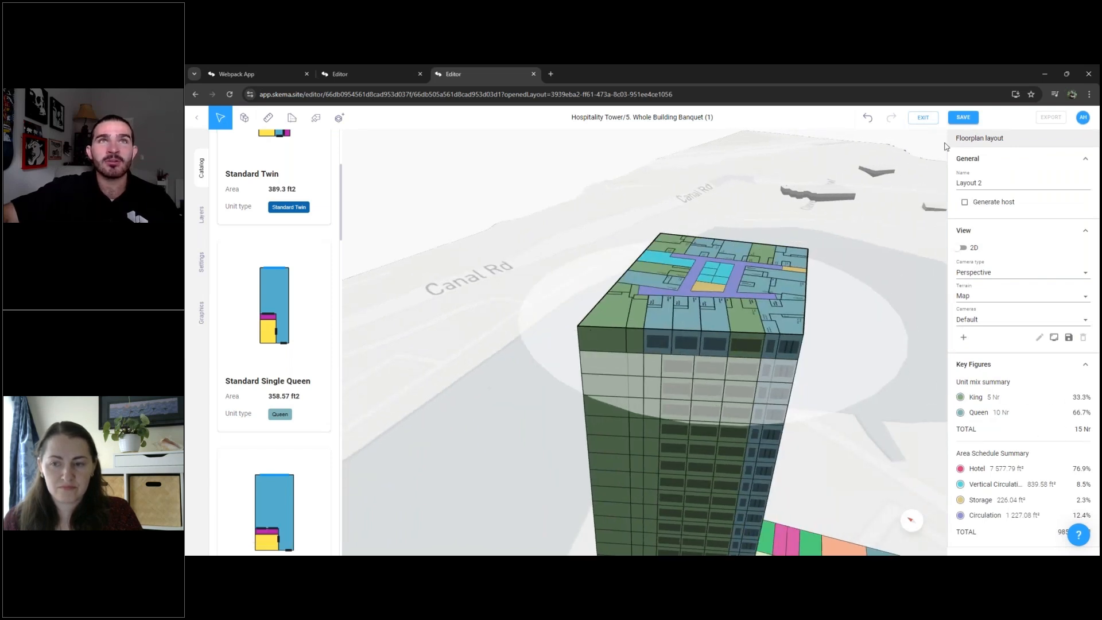
left_click(973, 119)
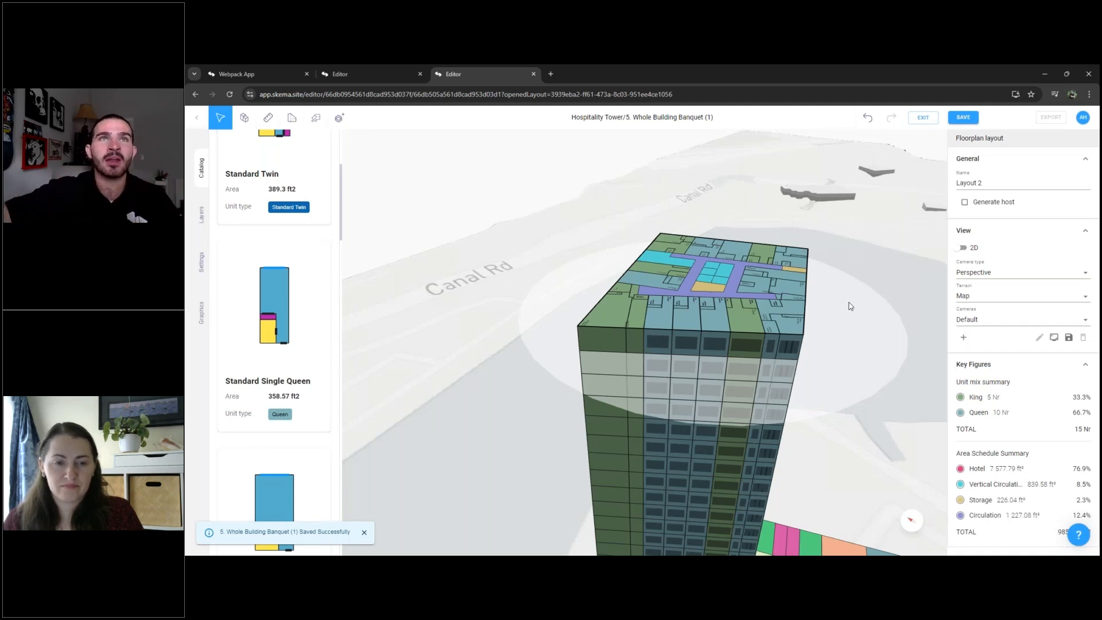
left_click(923, 120)
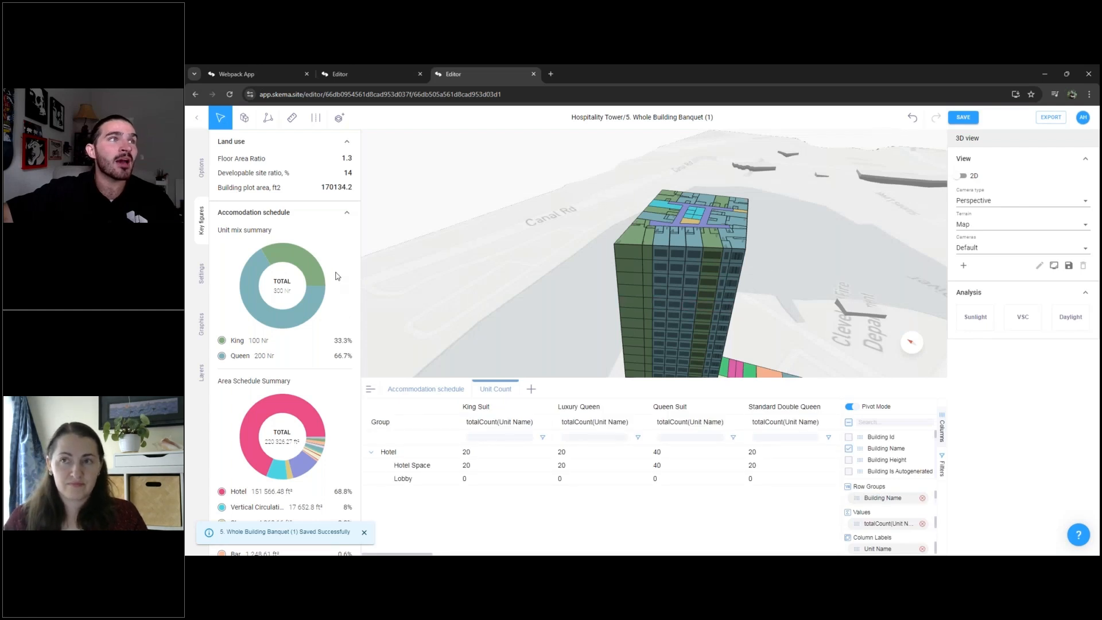
Examine the updated tower together with its unit mix and area schedule summaries
left_click_drag(486, 305, 468, 280)
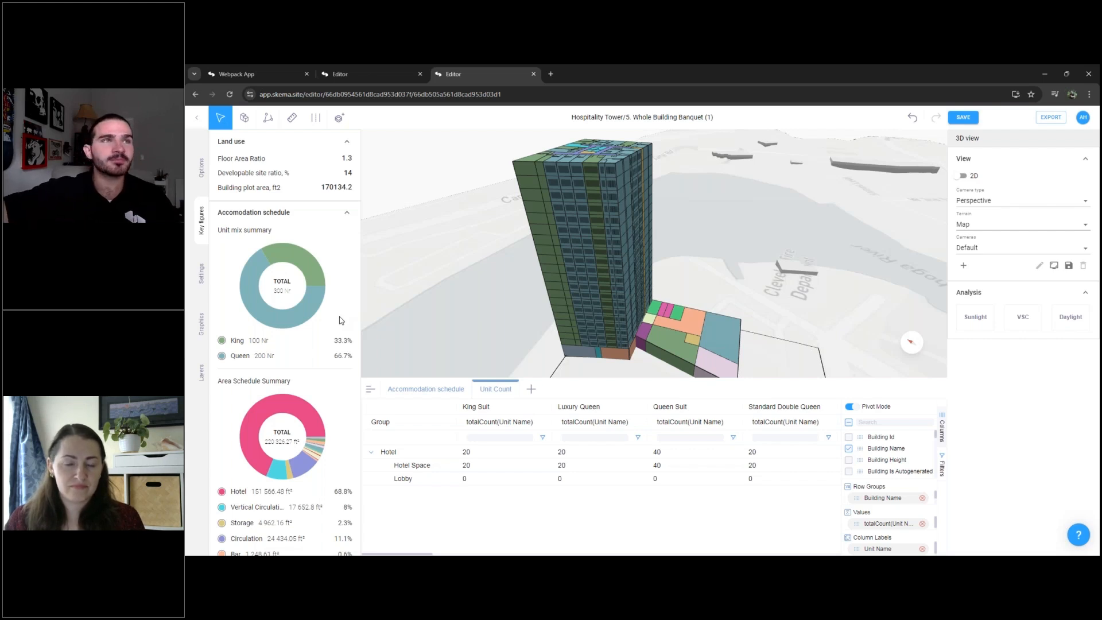
scroll(489, 321, "down", 2)
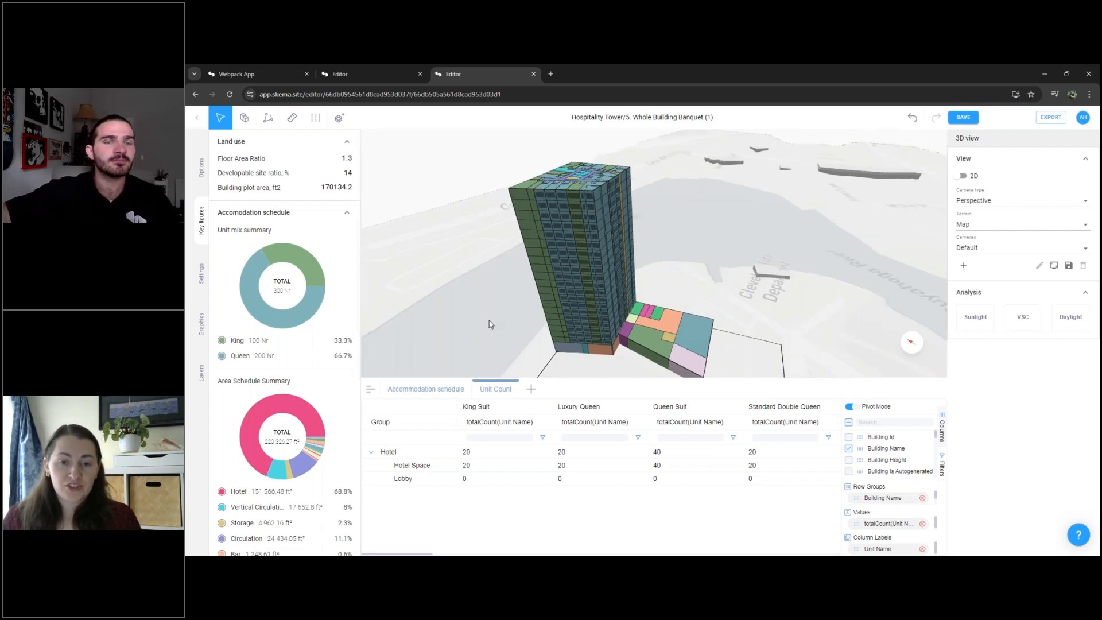
middle_click_drag(489, 320, 484, 313)
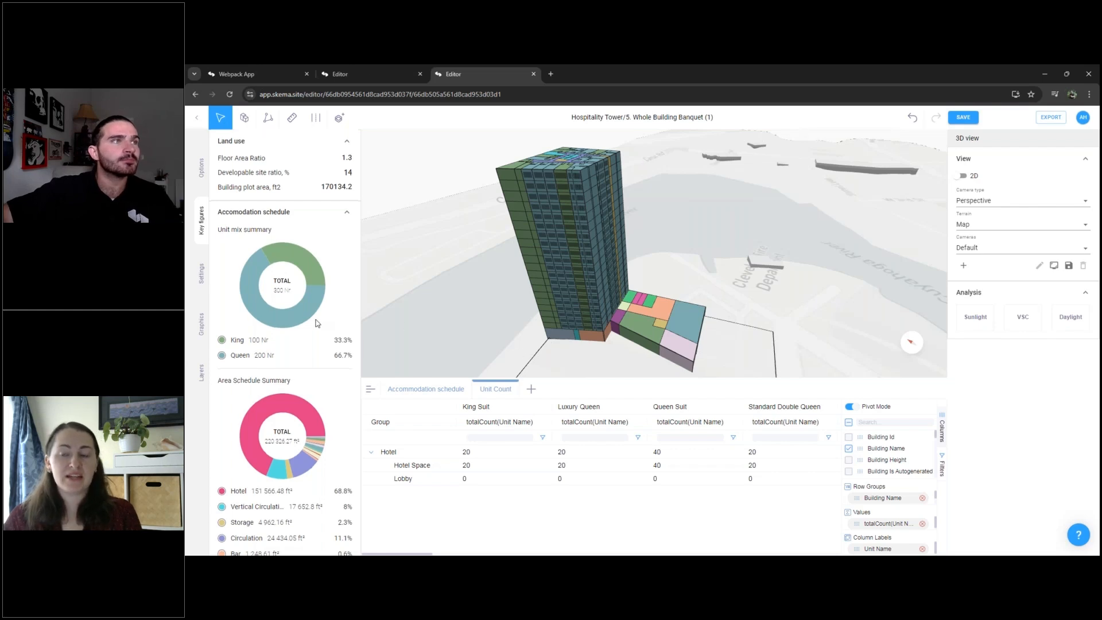
scroll(316, 323, "down", 2)
scroll(316, 322, "down", 4)
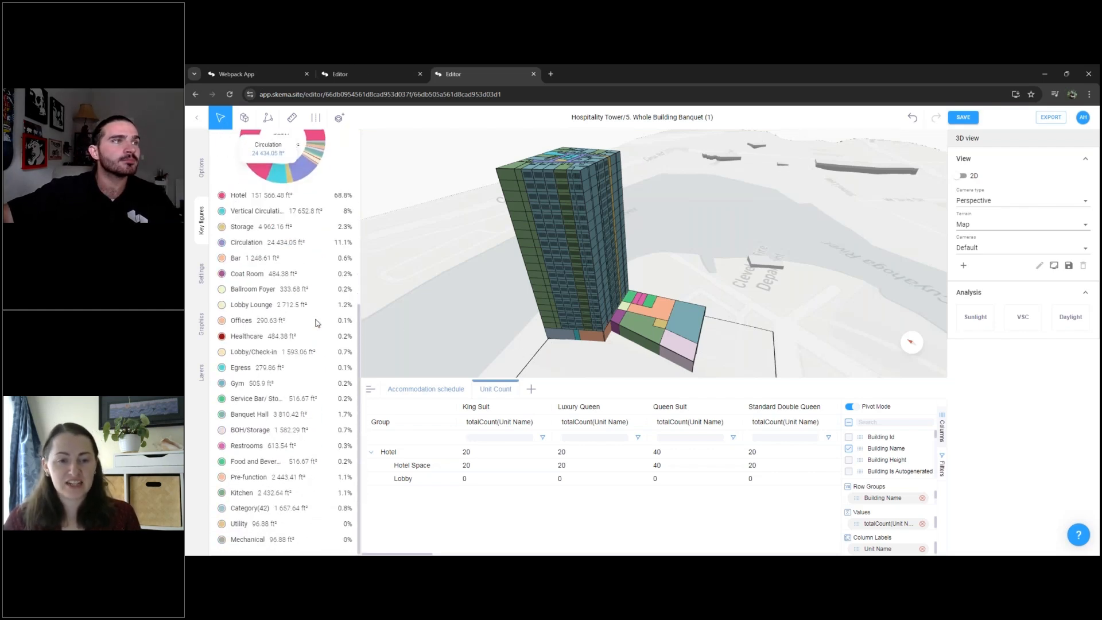
scroll(316, 323, "up", 6)
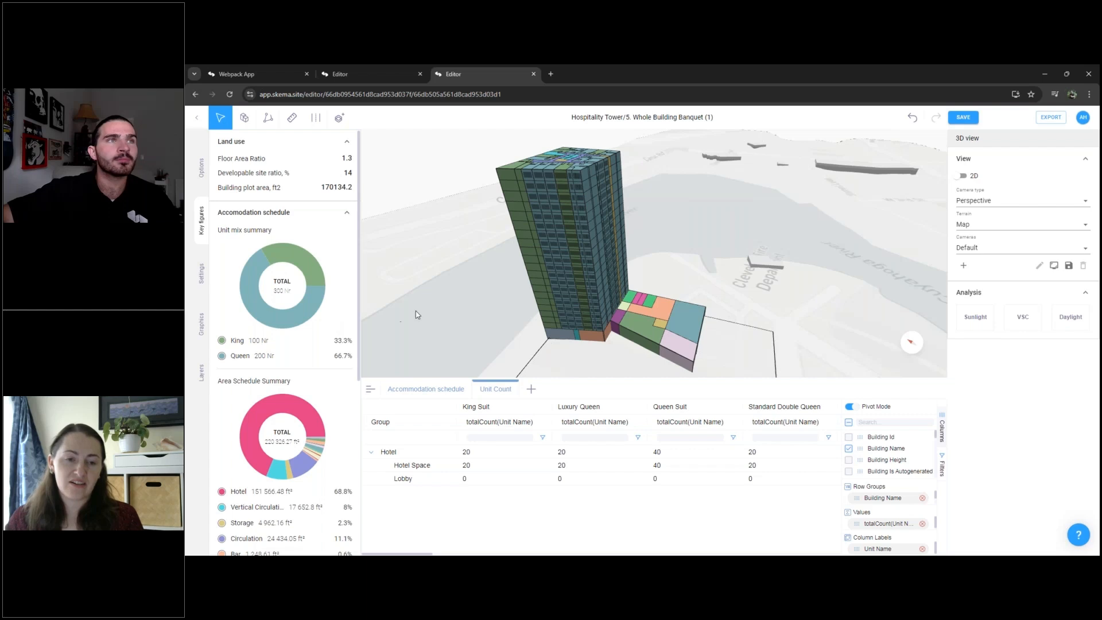